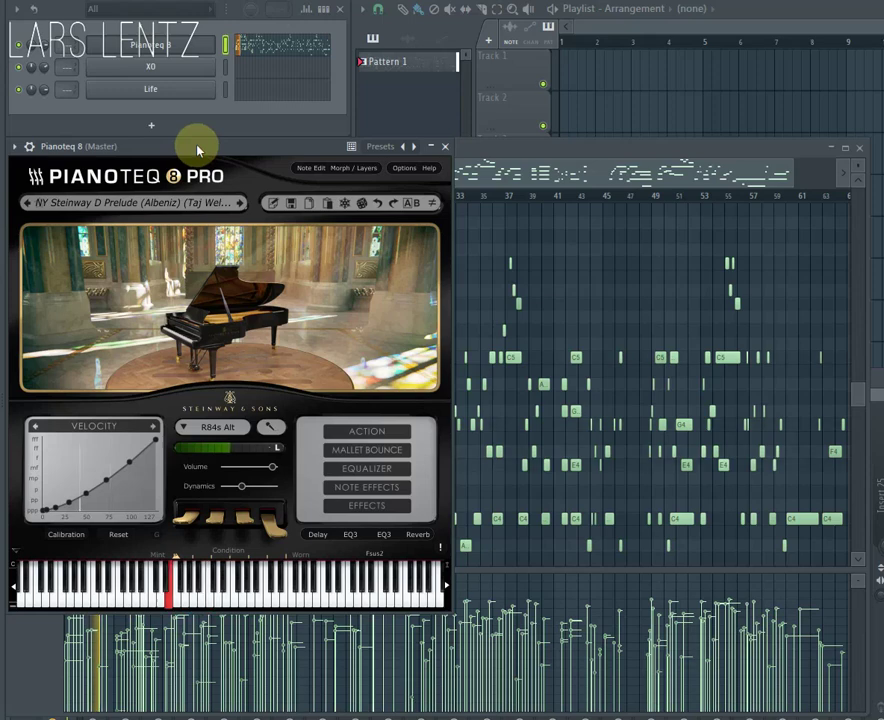
Step: Open the XO drum plugin and enable host-synced playback so its Vintage Purpose beat follows the song
{"action": "left_click", "coordinate": [191, 70]}
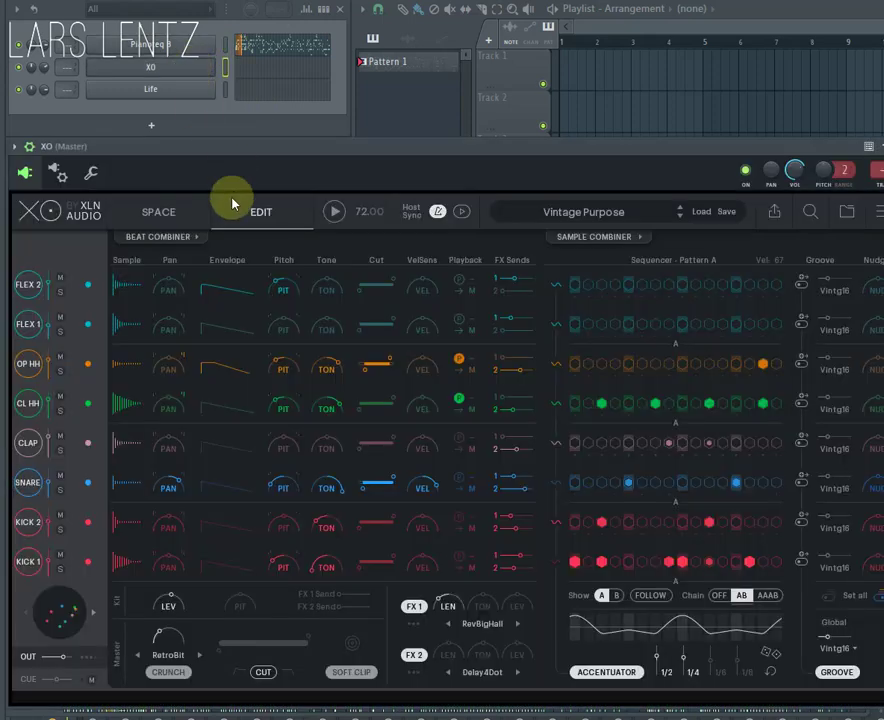
{"action": "left_click", "coordinate": [462, 213]}
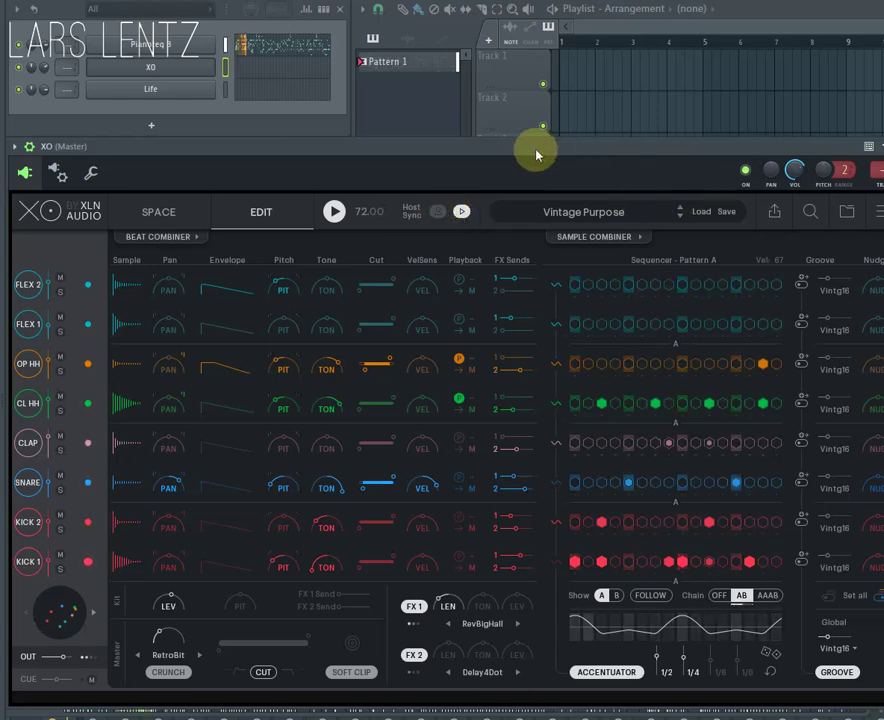
Step: Open the Life plugin and switch to the second shortlisted beat, then back to the first, to compare them
{"action": "left_click", "coordinate": [172, 90]}
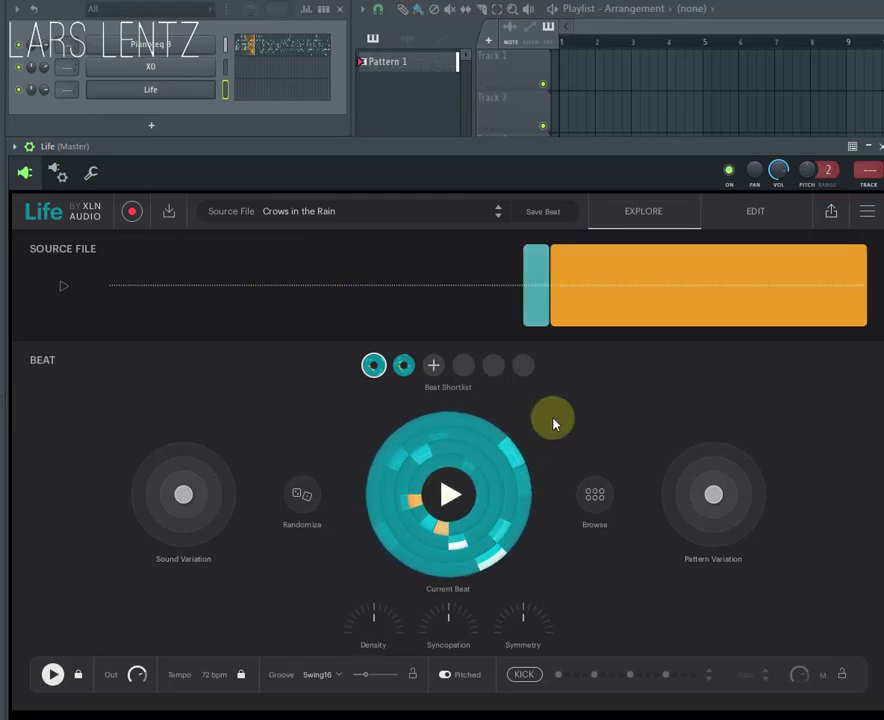
{"action": "left_click", "coordinate": [404, 366]}
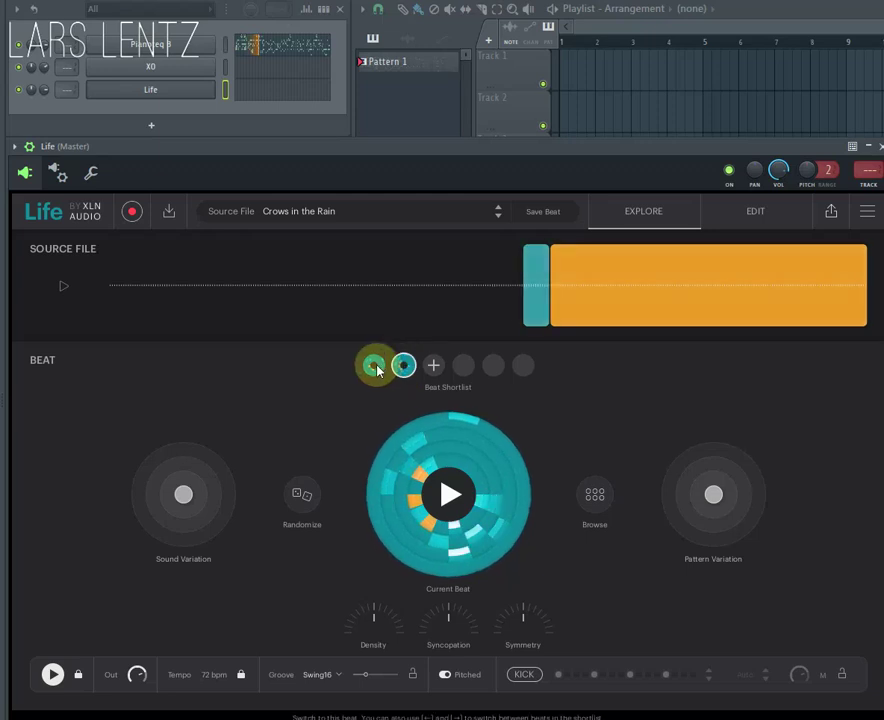
{"action": "left_click", "coordinate": [375, 367]}
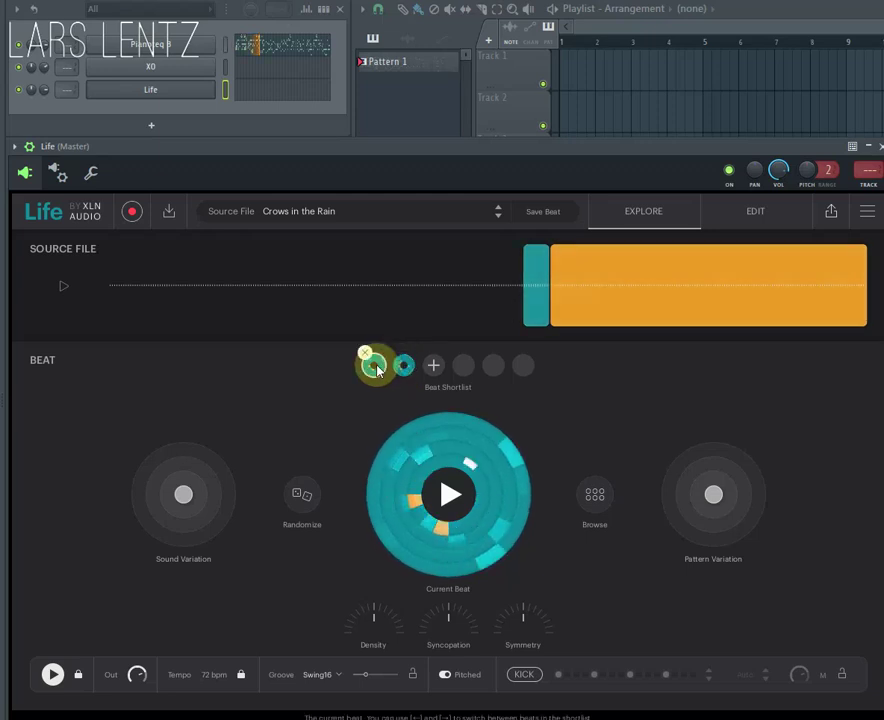
Step: Audition the first, second, third and sixth upper-row beats and the sixth lower-row beat on the Beat Browser's current page
{"action": "left_click", "coordinate": [595, 498]}
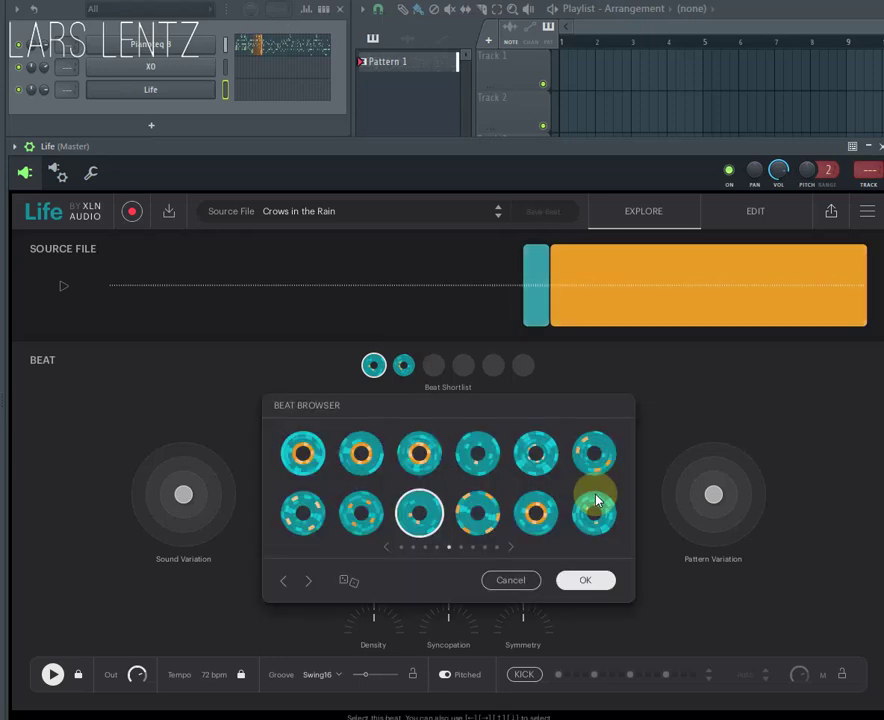
{"action": "left_click", "coordinate": [306, 455]}
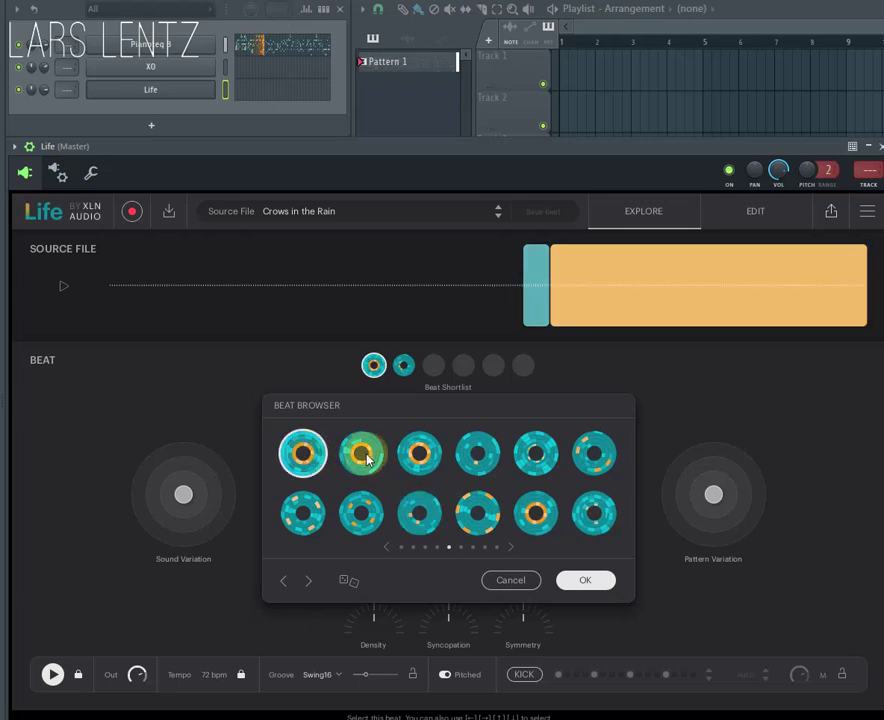
{"action": "left_click", "coordinate": [367, 458]}
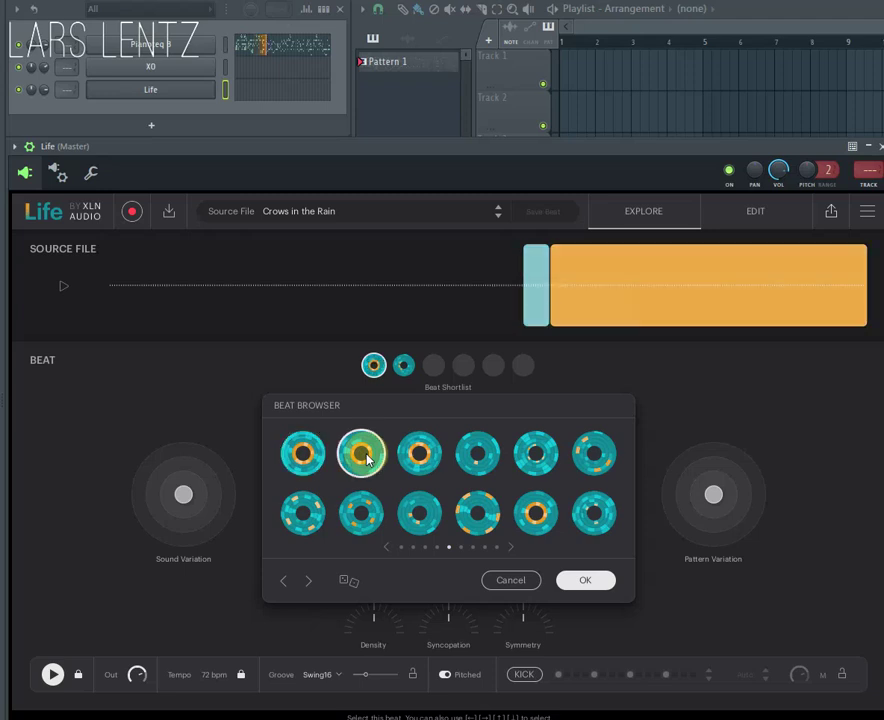
{"action": "left_click", "coordinate": [422, 458]}
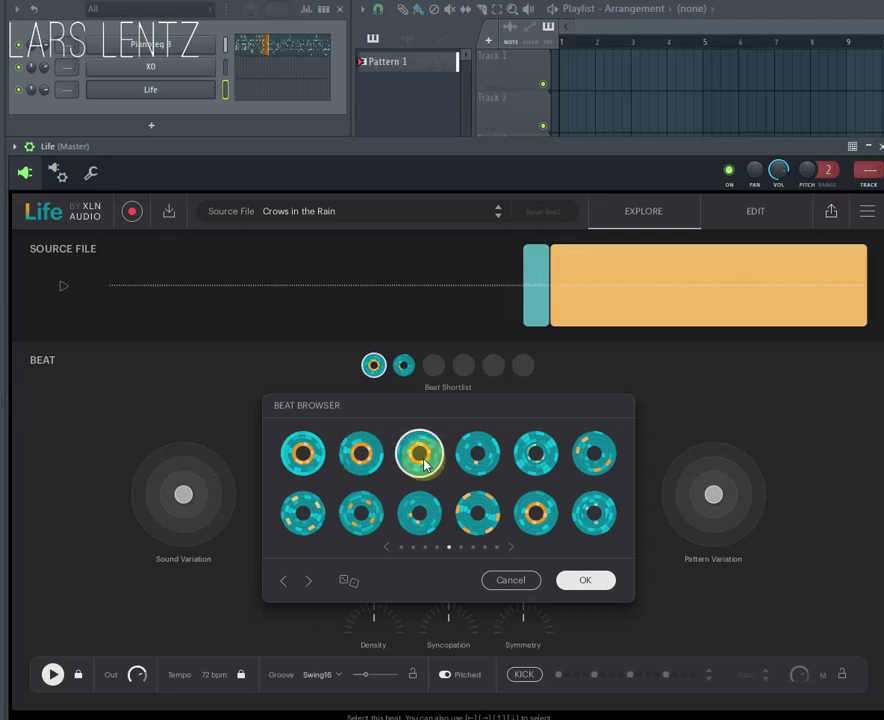
{"action": "left_click", "coordinate": [596, 466]}
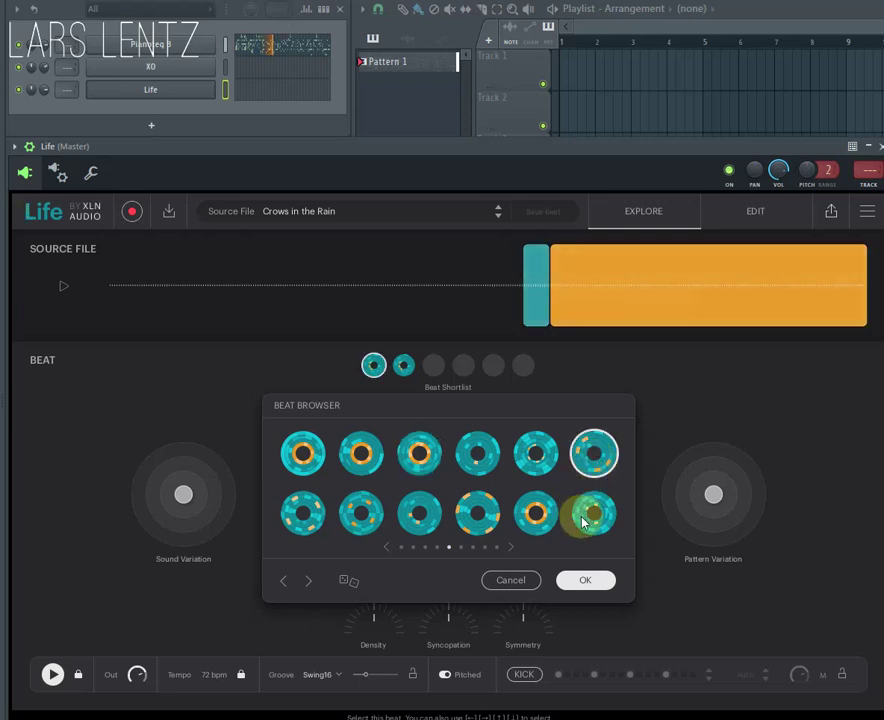
{"action": "left_click", "coordinate": [588, 517]}
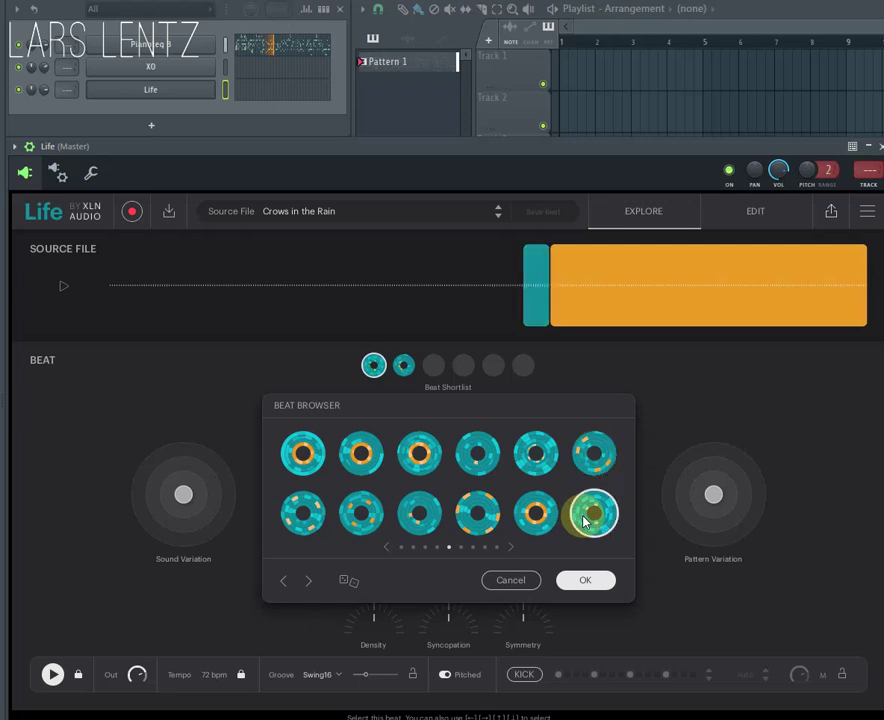
Step: Go two pages ahead in the Beat Browser, audition the mostly orange beat, and confirm the second lower-row beat as the current beat
{"action": "left_click", "coordinate": [512, 547]}
{"action": "left_click", "coordinate": [513, 548]}
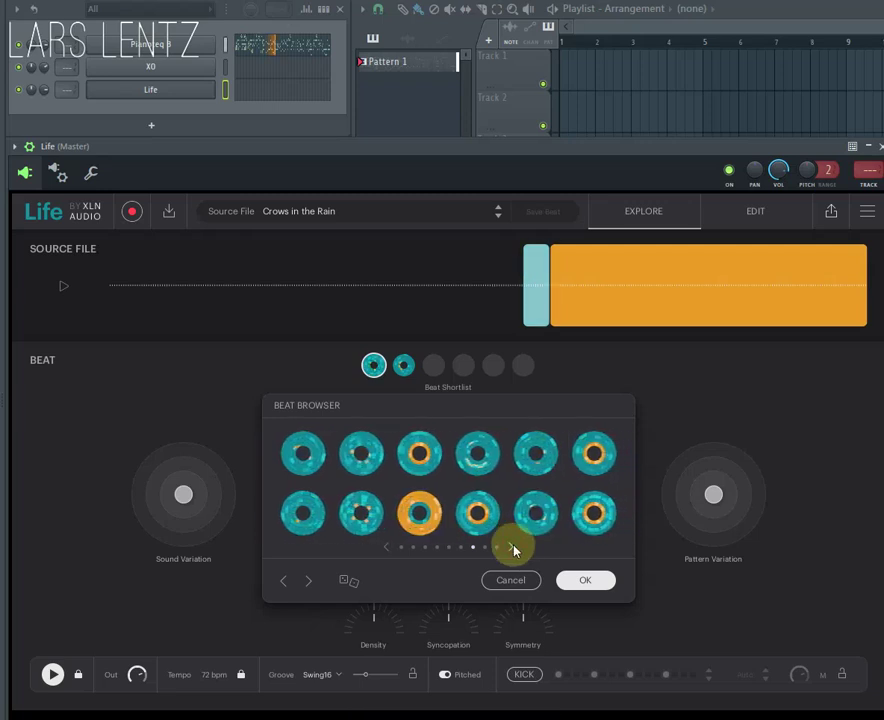
{"action": "left_click", "coordinate": [436, 516]}
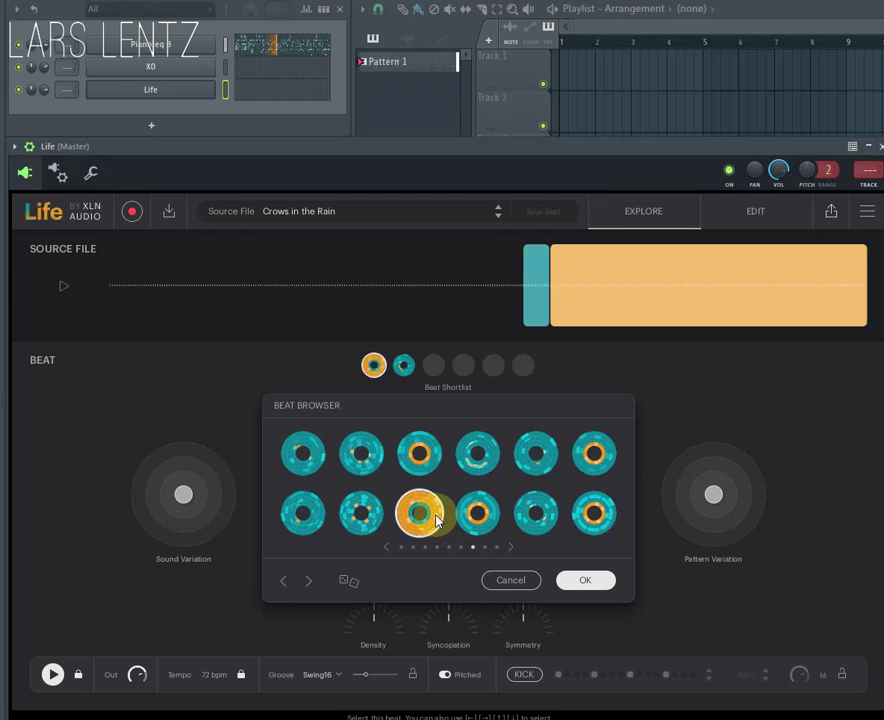
{"action": "left_click", "coordinate": [373, 515]}
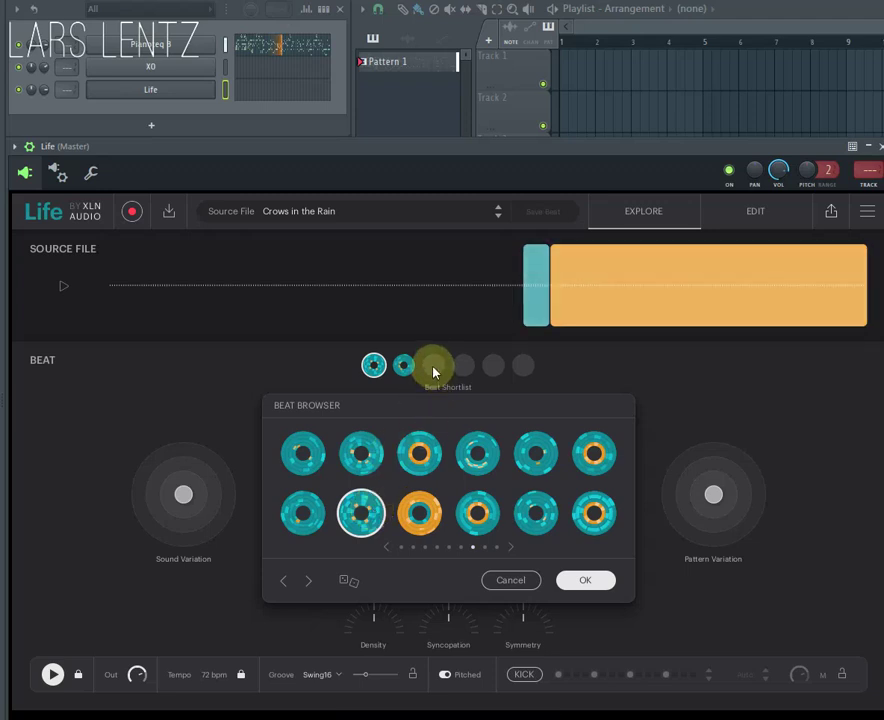
{"action": "left_click", "coordinate": [588, 579]}
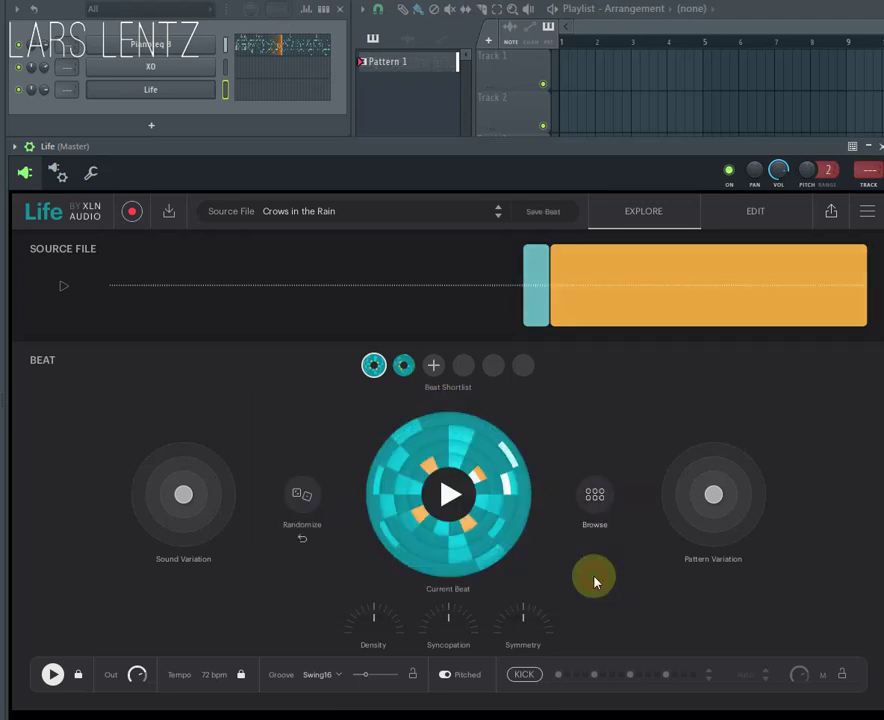
Step: Add the current beat to Life's Beat Shortlist and compare the shortlisted beats, ending on the third
{"action": "left_click", "coordinate": [434, 366]}
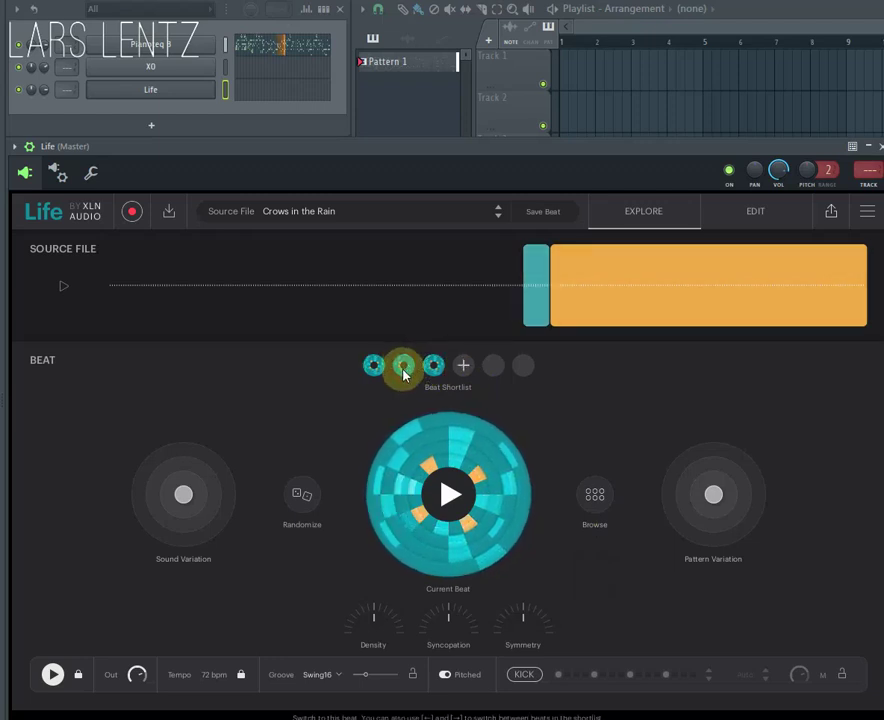
{"action": "left_click", "coordinate": [403, 368]}
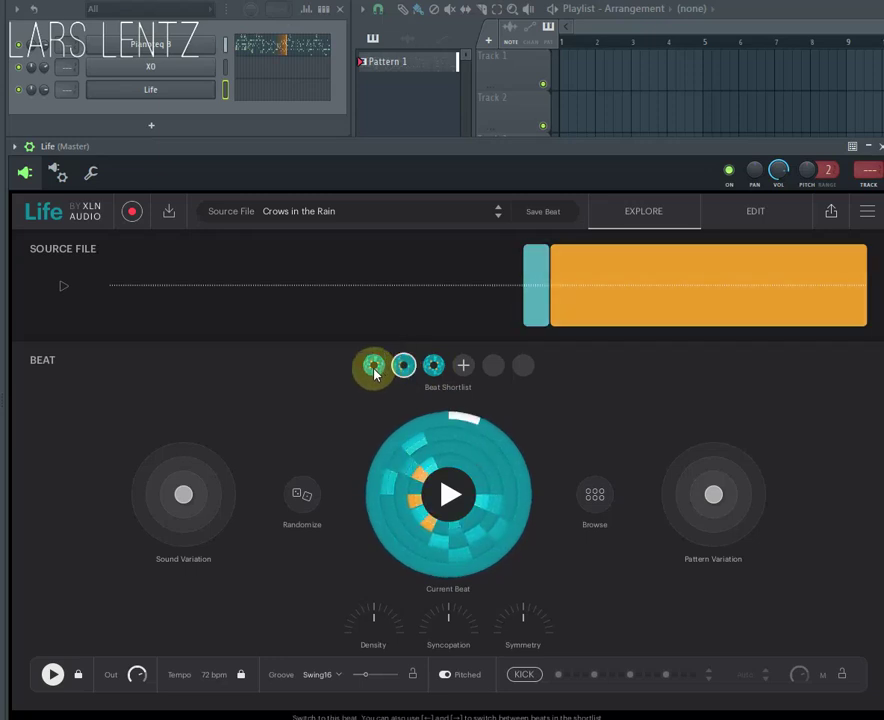
{"action": "left_click", "coordinate": [374, 368]}
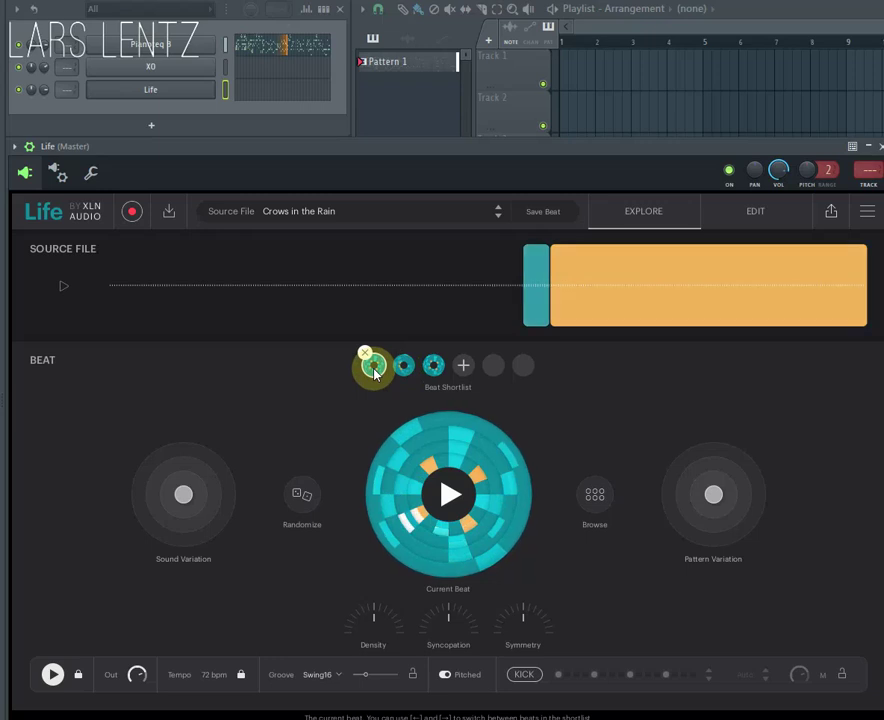
{"action": "left_click", "coordinate": [436, 366]}
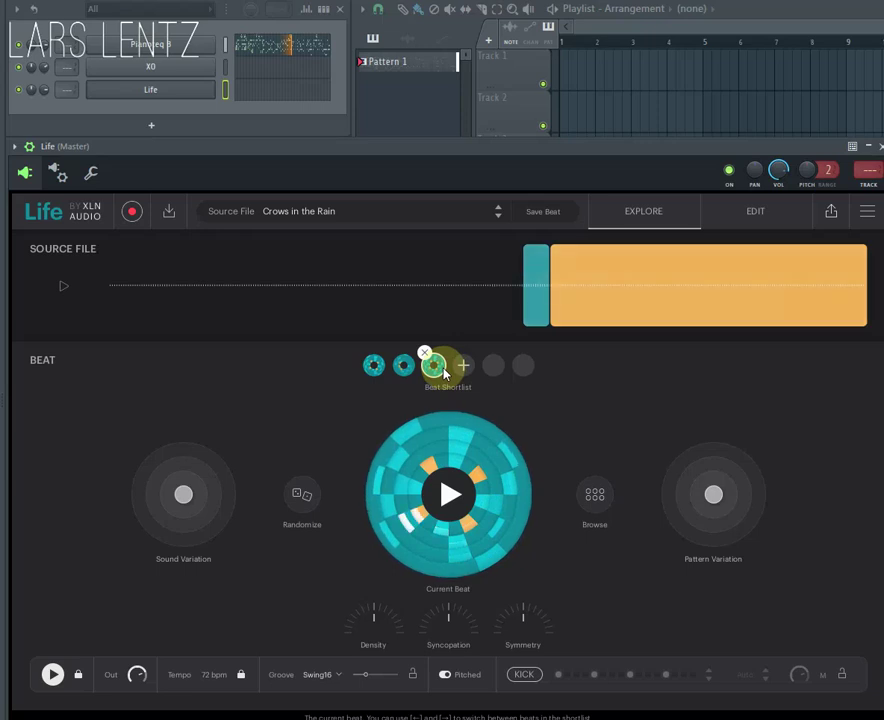
Step: Return to XO and stop its drum beat while the song keeps playing
{"action": "left_click", "coordinate": [52, 674]}
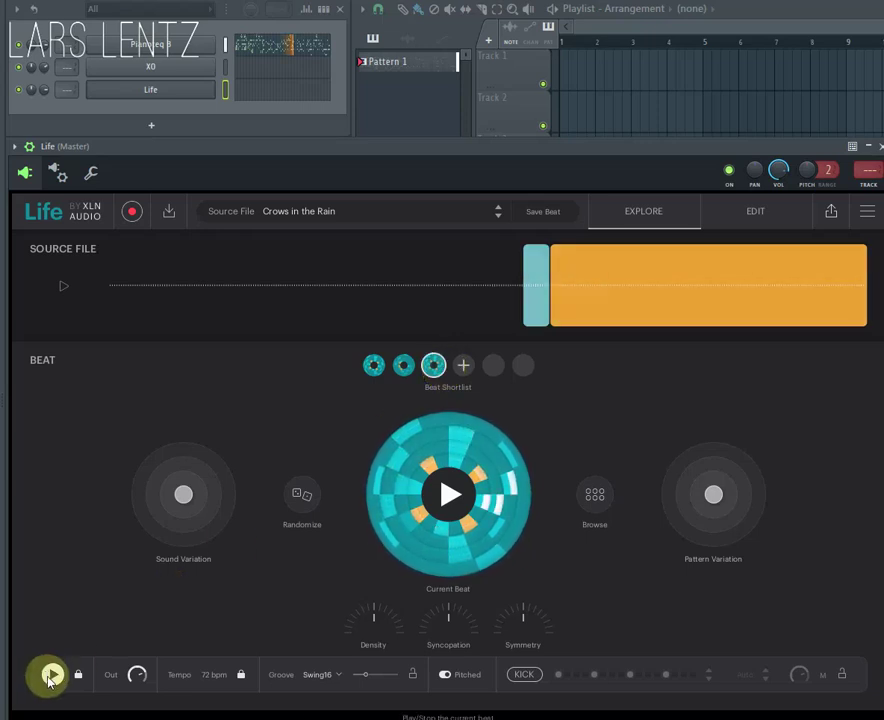
{"action": "left_click", "coordinate": [168, 70]}
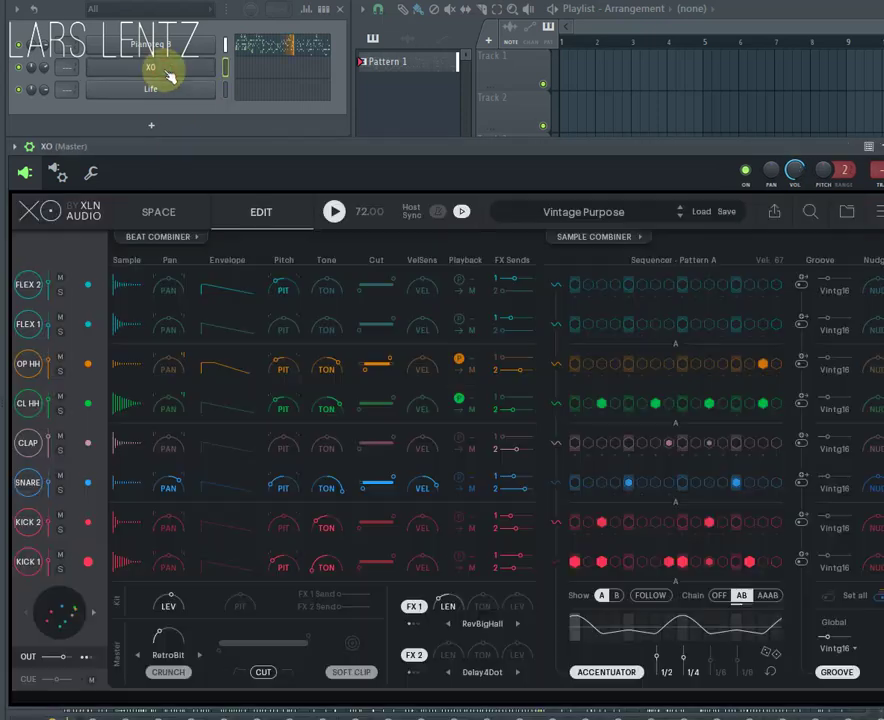
{"action": "left_click", "coordinate": [336, 213]}
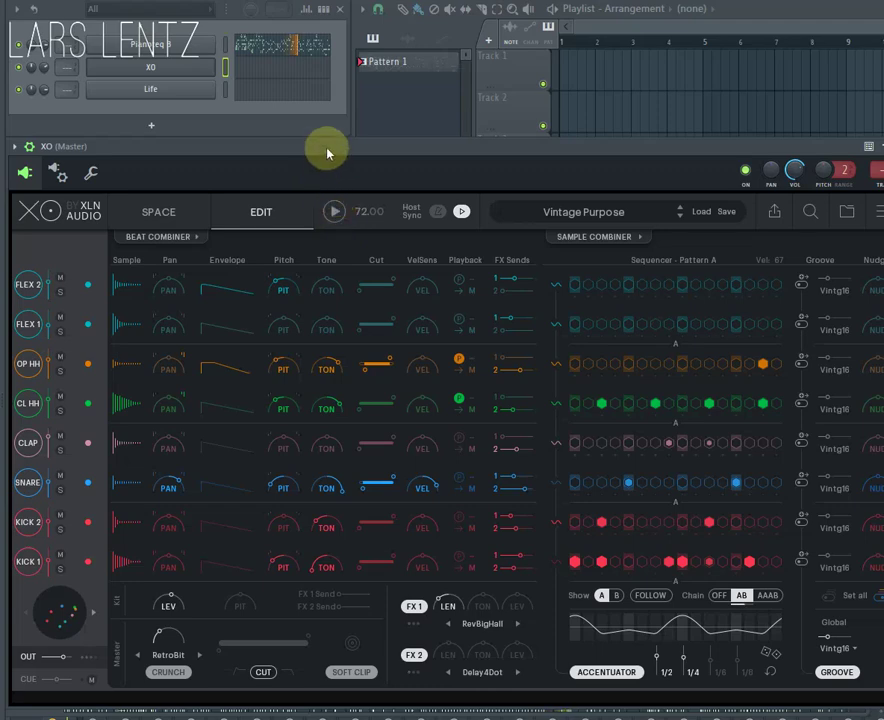
Step: Return to Life and play the second shortlisted beat, followed by the first, under the piano
{"action": "left_click", "coordinate": [172, 92]}
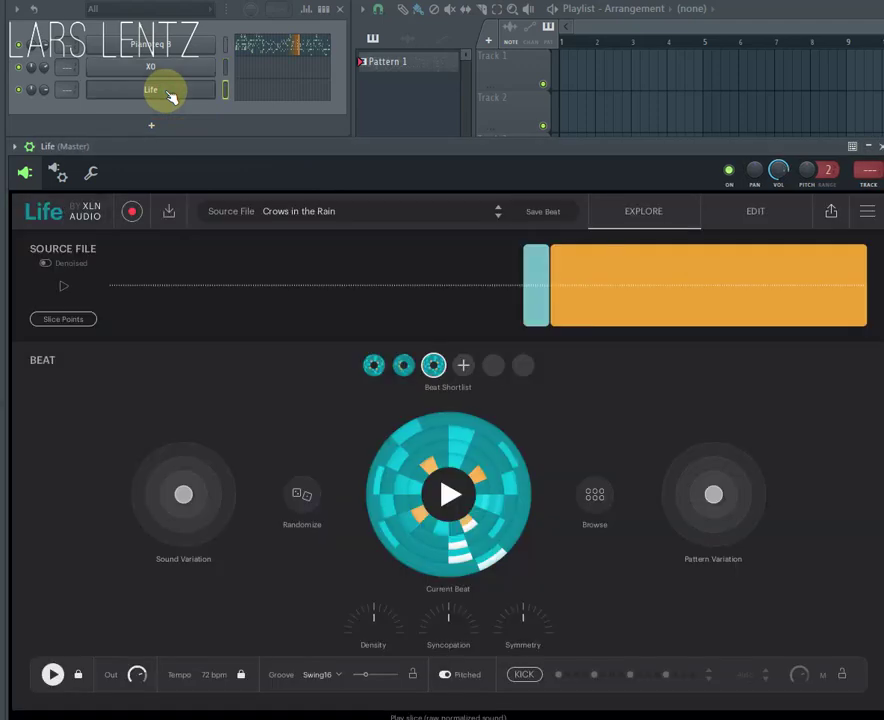
{"action": "left_click", "coordinate": [405, 364]}
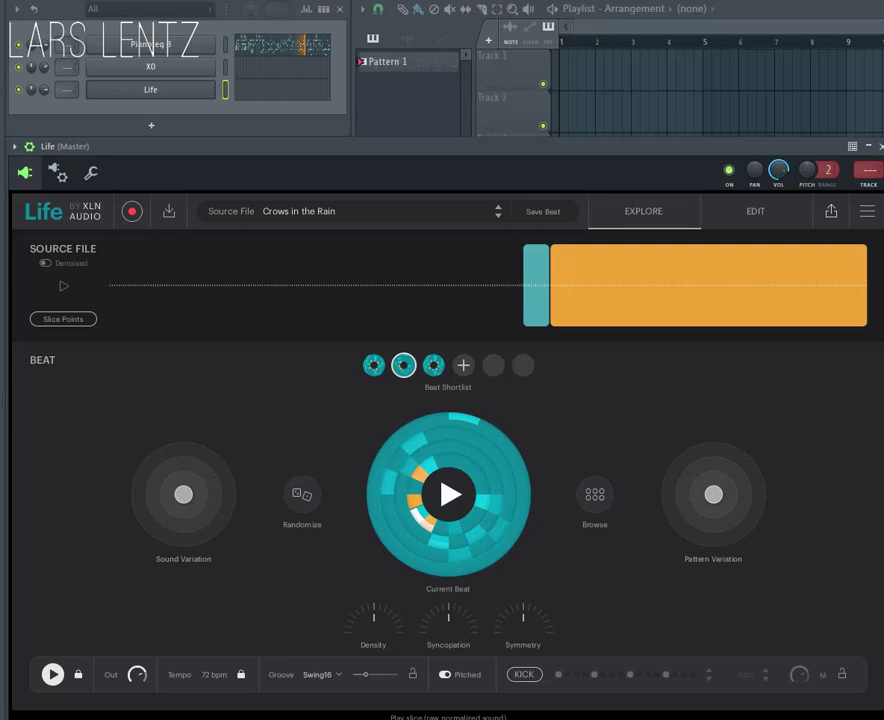
{"action": "left_click", "coordinate": [375, 366]}
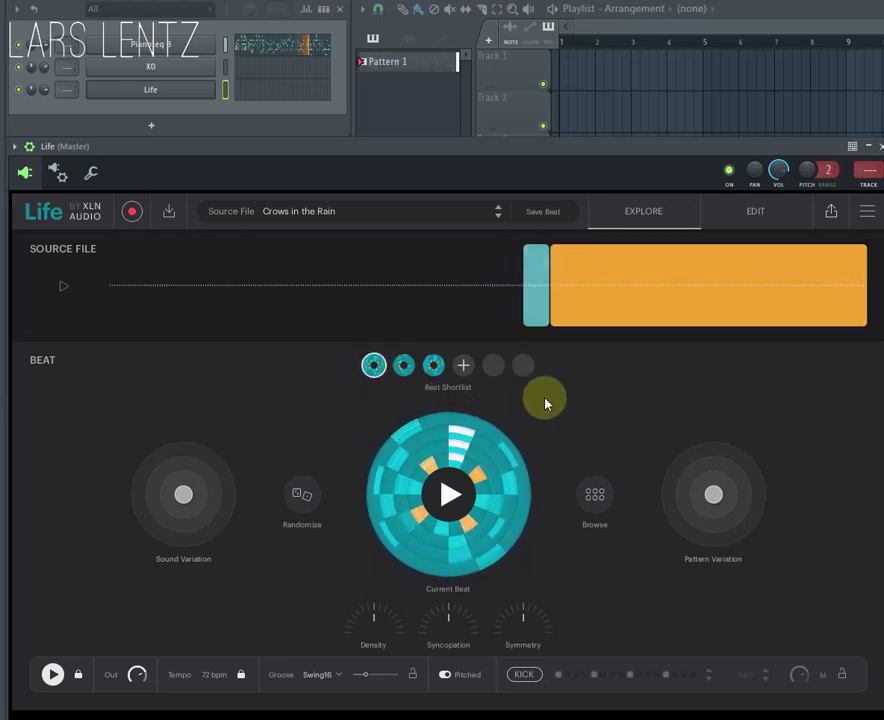
Step: Bring the Vintage Purpose drum beat back in by restarting playback in XO
{"action": "left_click", "coordinate": [160, 70]}
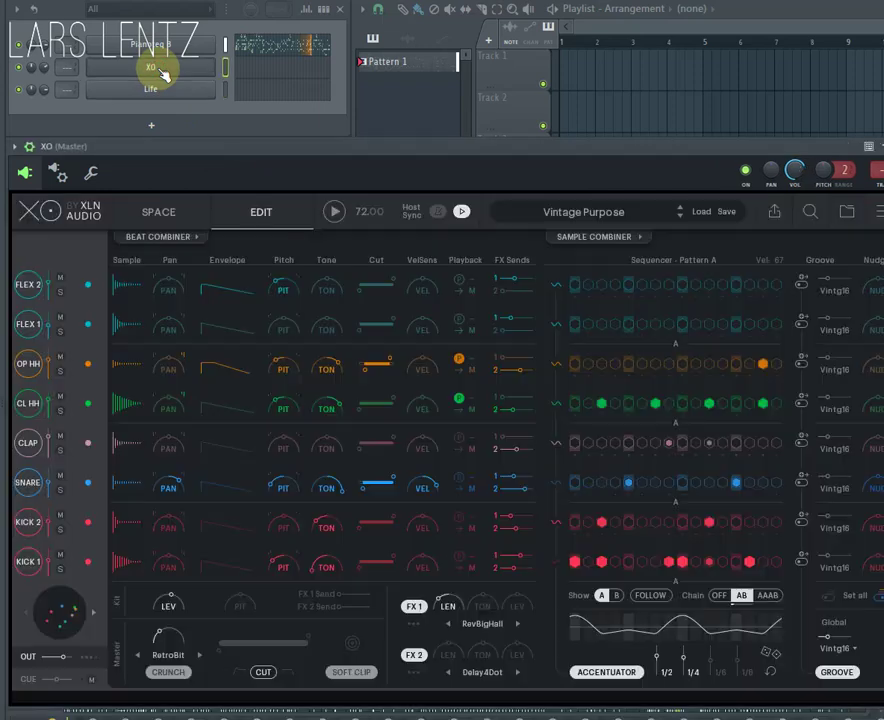
{"action": "left_click", "coordinate": [335, 212]}
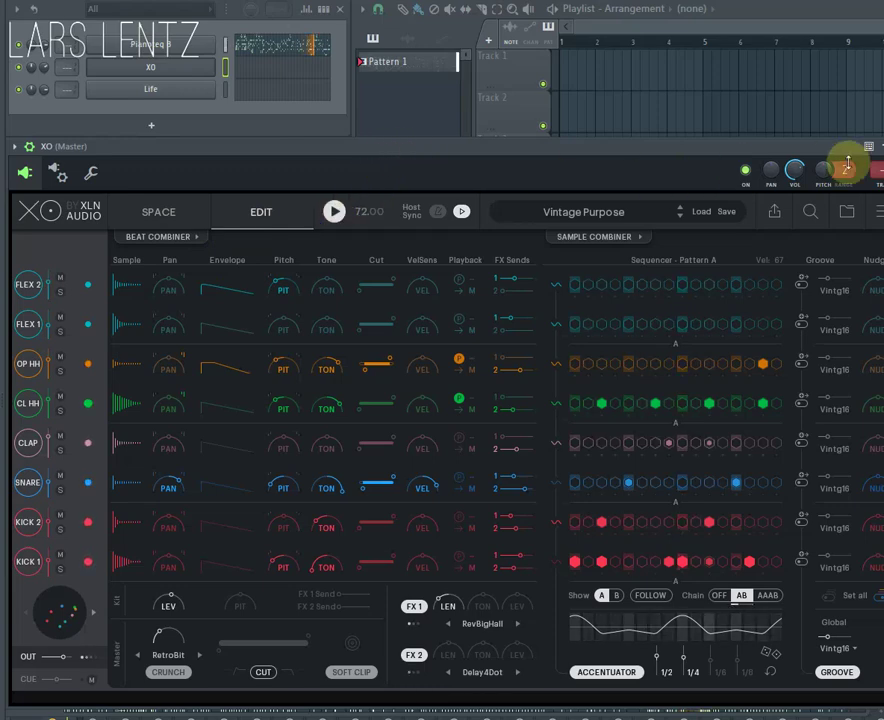
Step: Reopen Life and switch playback to the third beat in the Beat Shortlist
{"action": "left_click", "coordinate": [173, 92]}
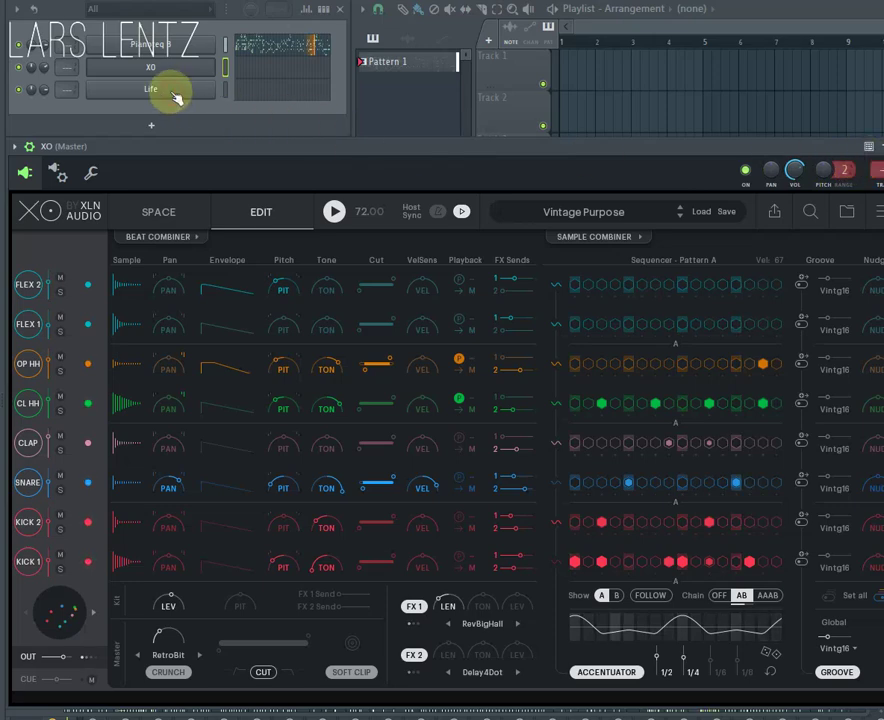
{"action": "left_click", "coordinate": [175, 95]}
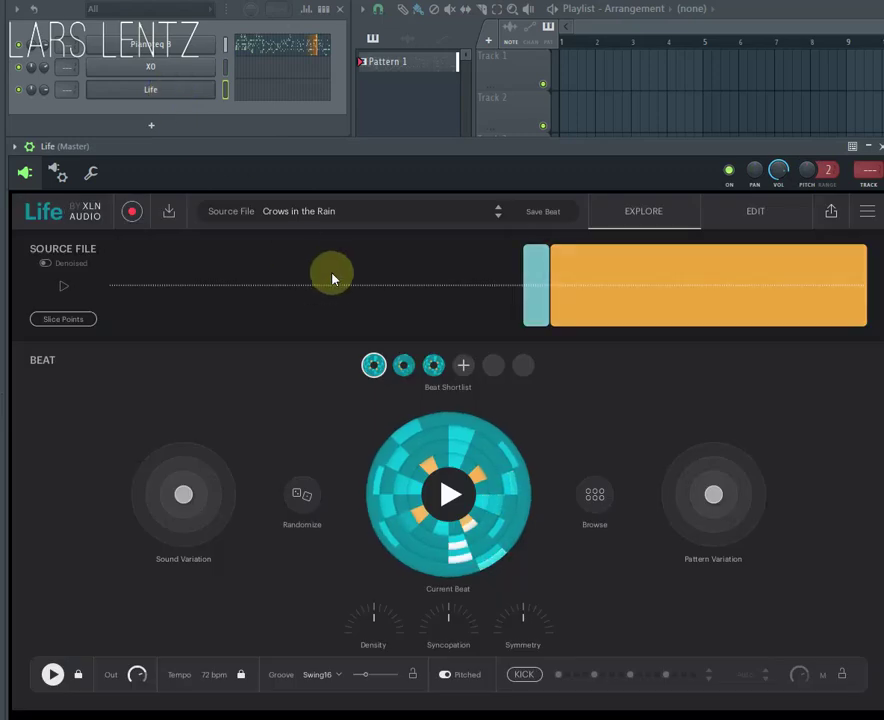
{"action": "left_click", "coordinate": [436, 372]}
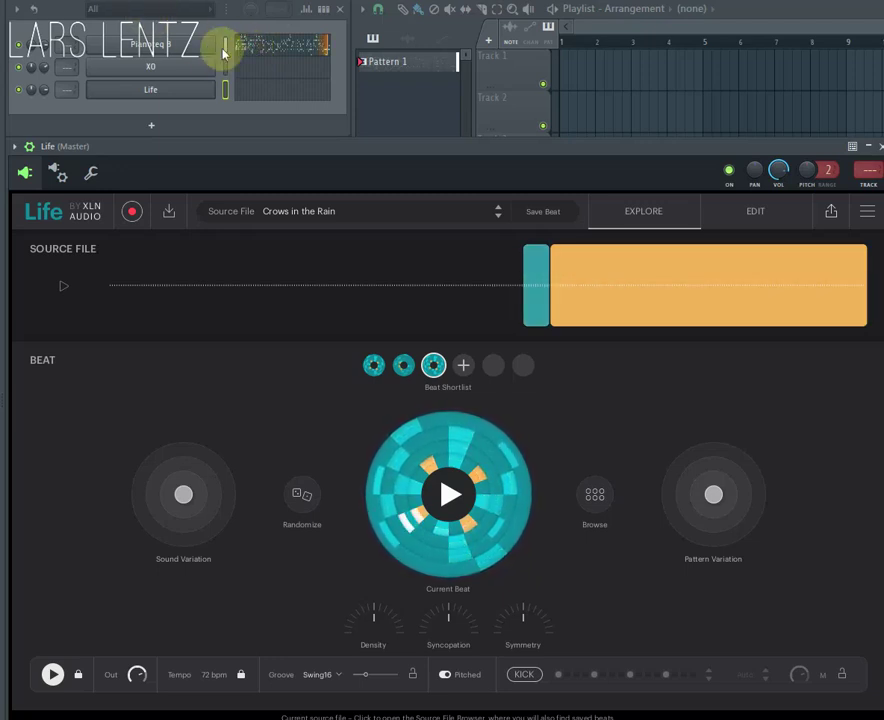
Step: Open the Pianoteq 8 instrument and its piano roll, and stop the song's playback
{"action": "left_click", "coordinate": [140, 44]}
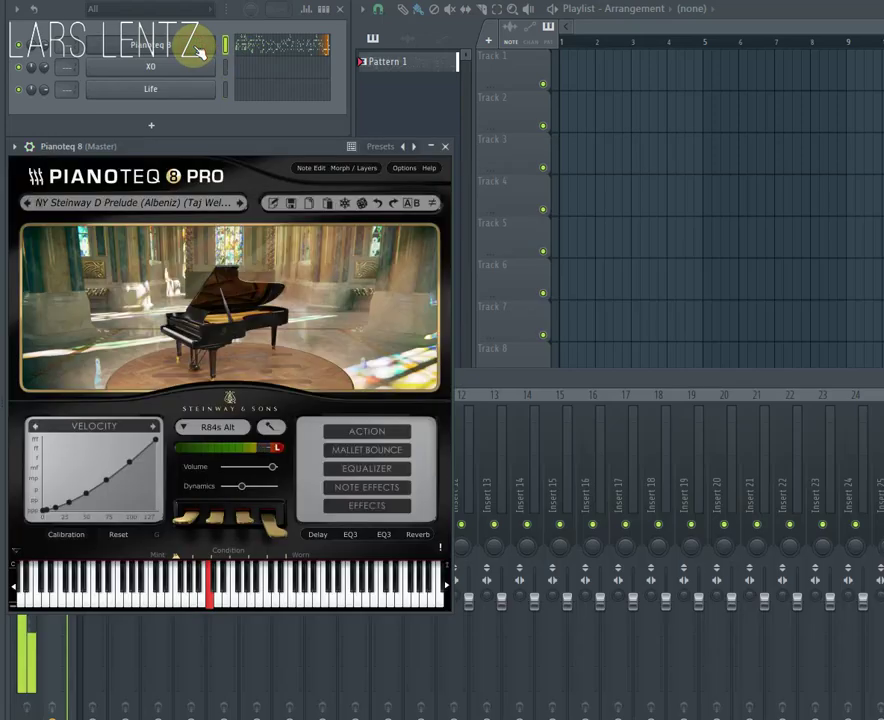
{"action": "left_click", "coordinate": [276, 50]}
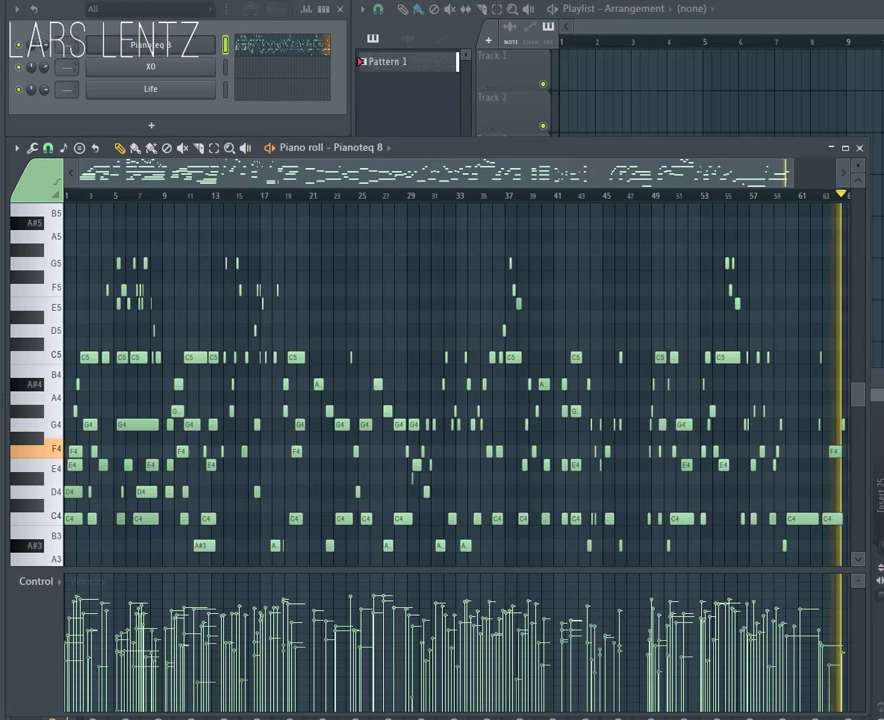
{"action": "key", "text": "space"}
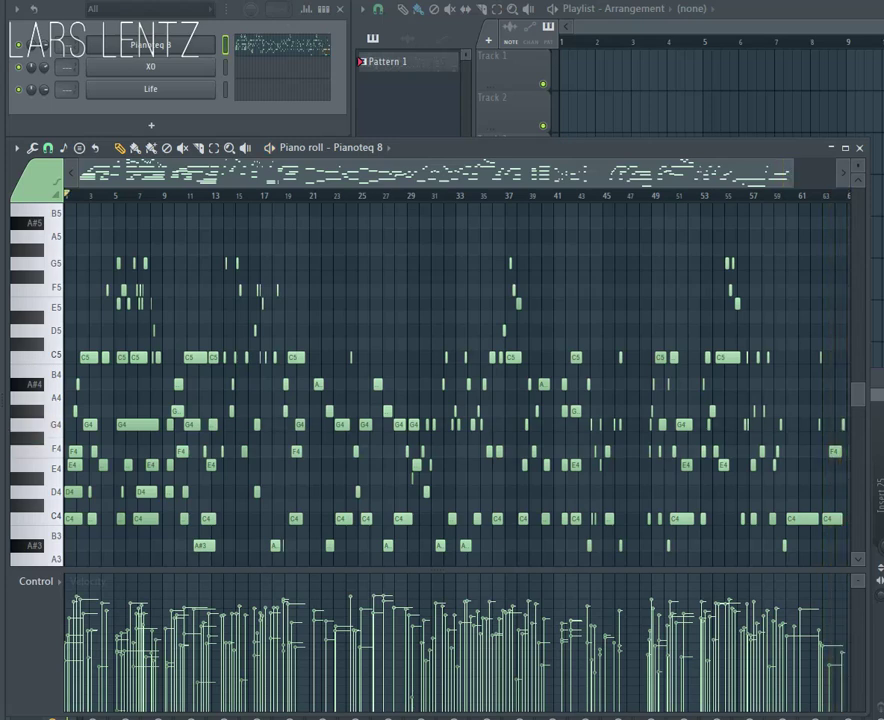